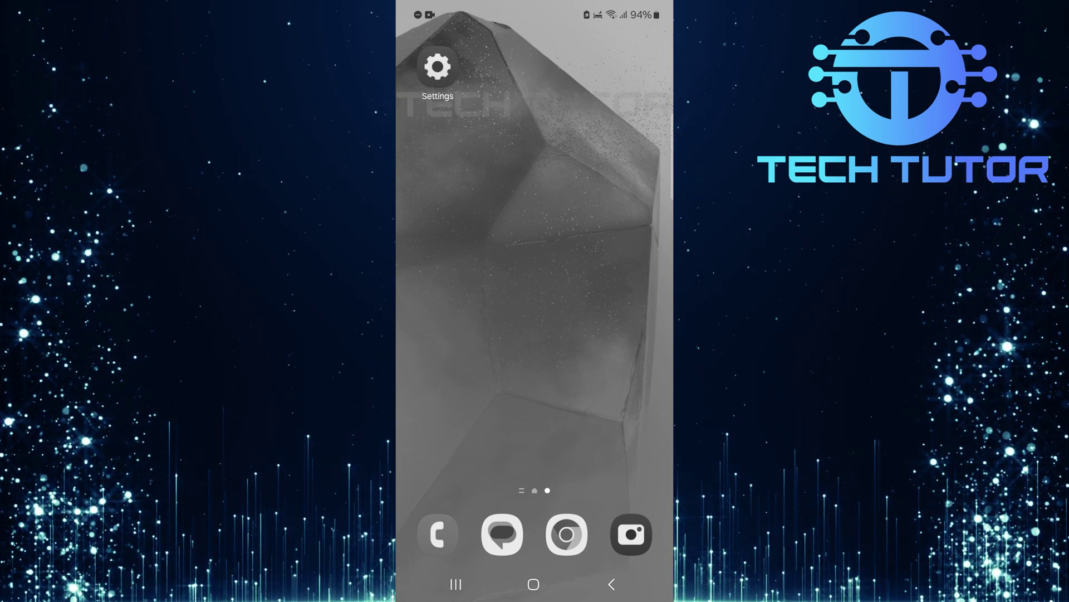
Pull down the quick panel and go into the phone's Settings.
{"action": "left_click_drag", "start_coordinate": [611, 78], "coordinate": [611, 377]}
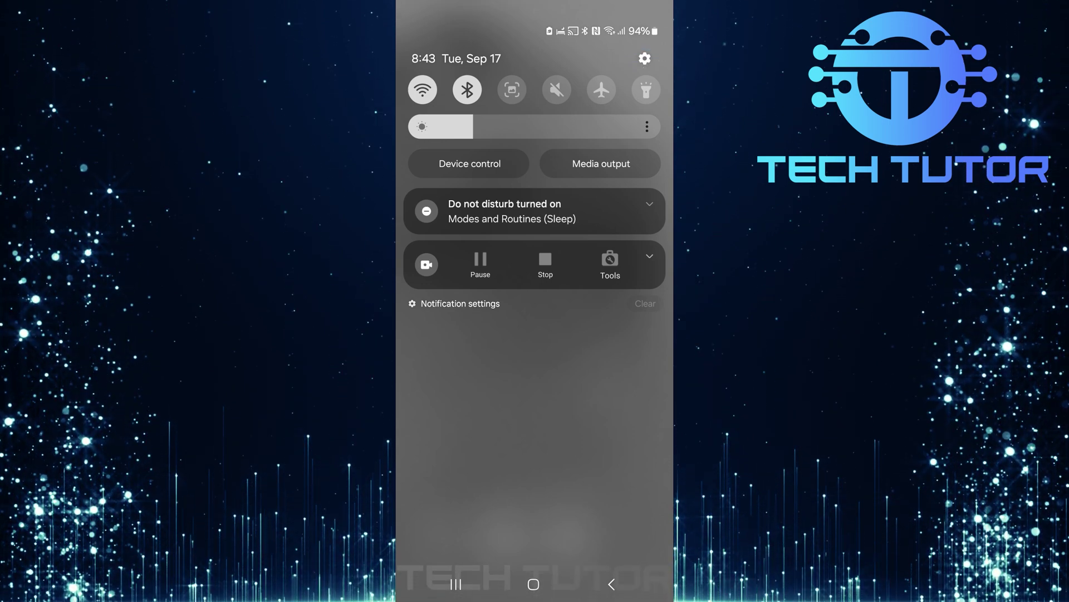
{"action": "left_click", "coordinate": [644, 57]}
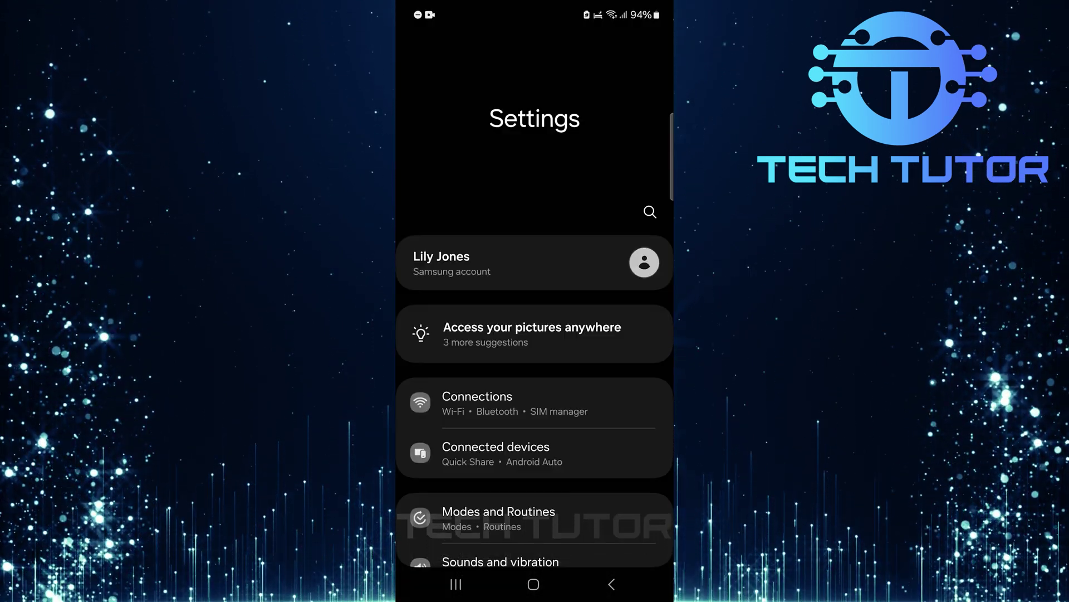
{"action": "scroll", "coordinate": [600, 382], "scroll_direction": "down", "scroll_amount": 3}
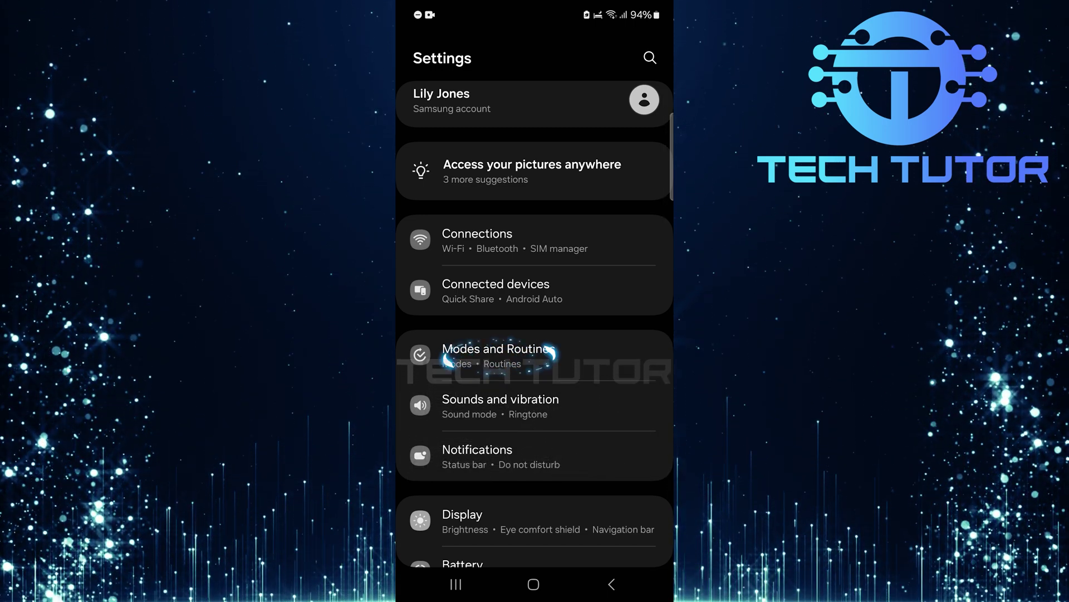
Go to Modes and Routines and open the Sleep mode marked ON.
{"action": "left_click", "coordinate": [498, 356]}
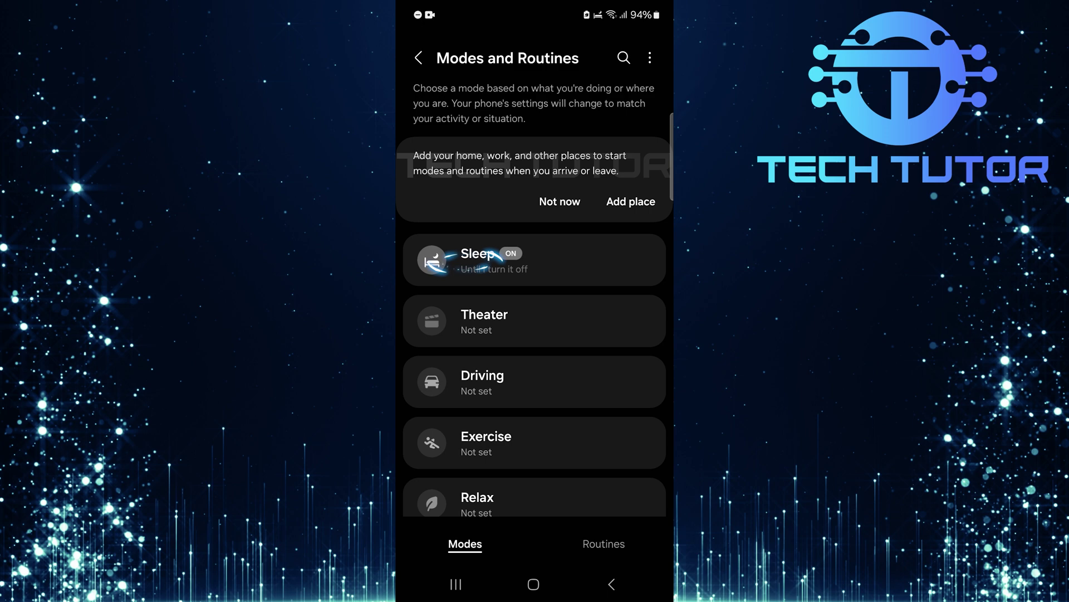
{"action": "left_click", "coordinate": [534, 260]}
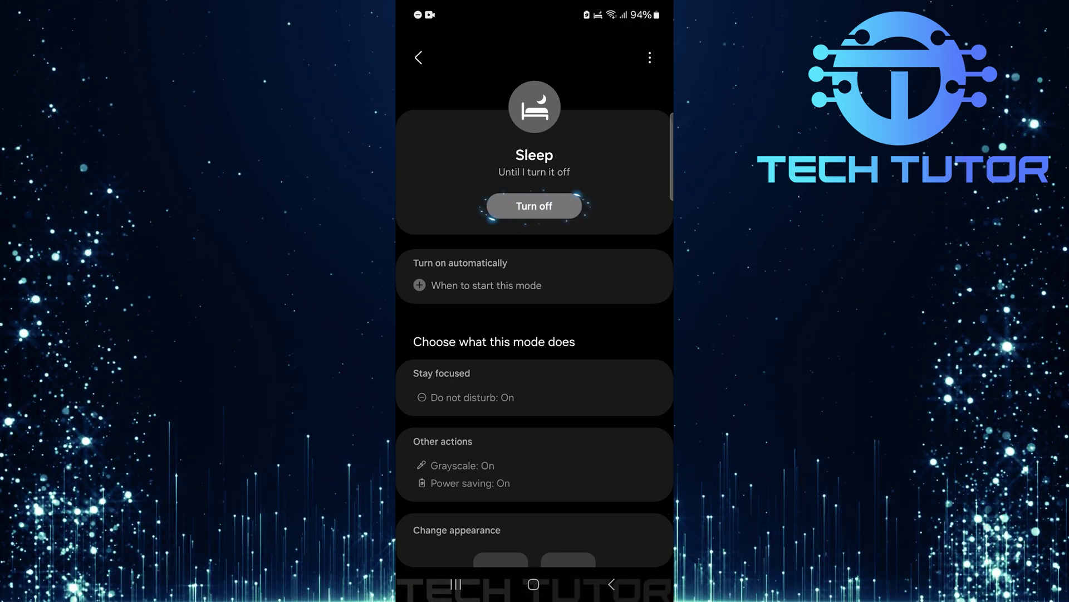
Turn off Sleep mode so the page offers 'Turn on' and the display returns to full color.
{"action": "left_click", "coordinate": [536, 206]}
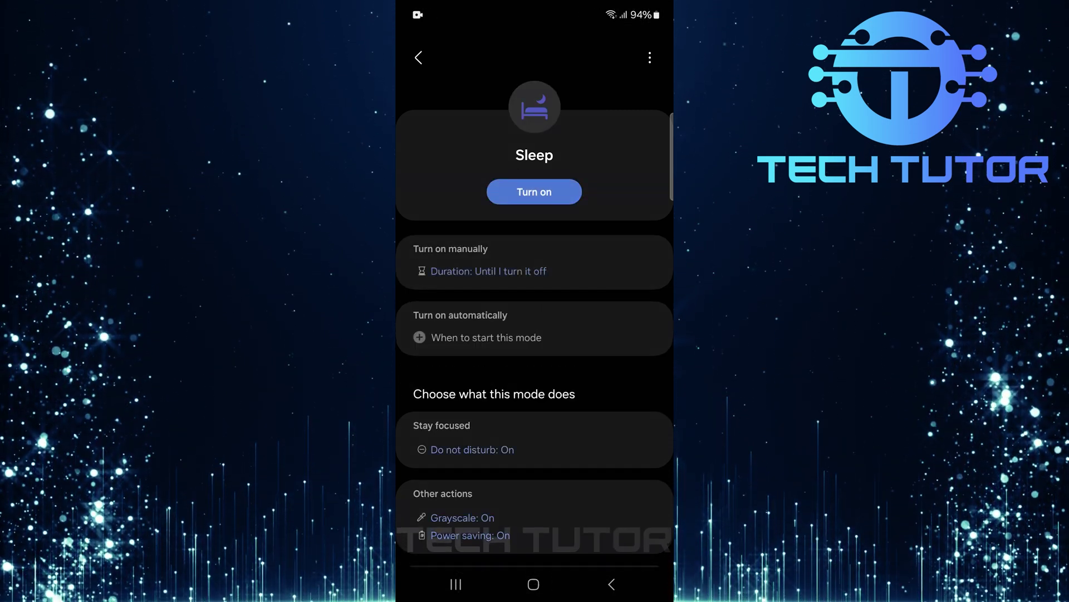